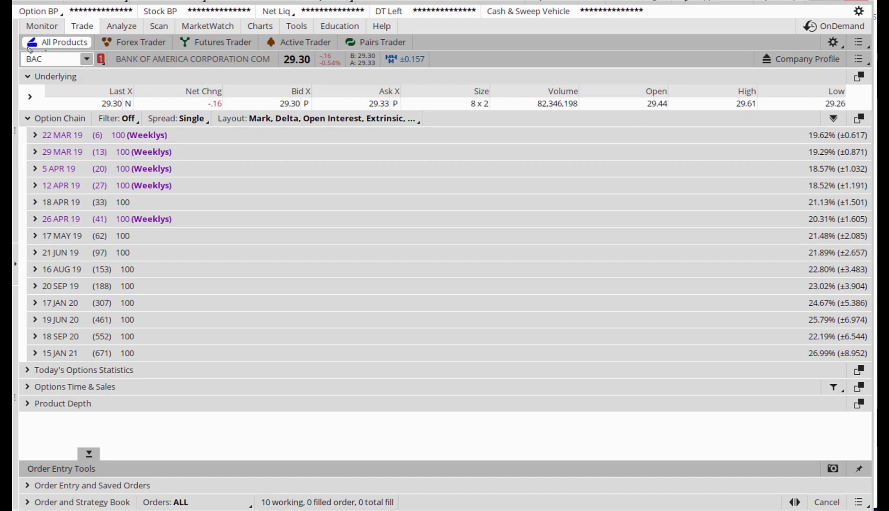
{"action": "mouse_move", "coordinate": [45, 48]}
{"action": "left_mouse_down"}
{"action": "mouse_move", "coordinate": [29, 74]}
{"action": "mouse_move", "coordinate": [48, 52]}
{"action": "left_mouse_up"}
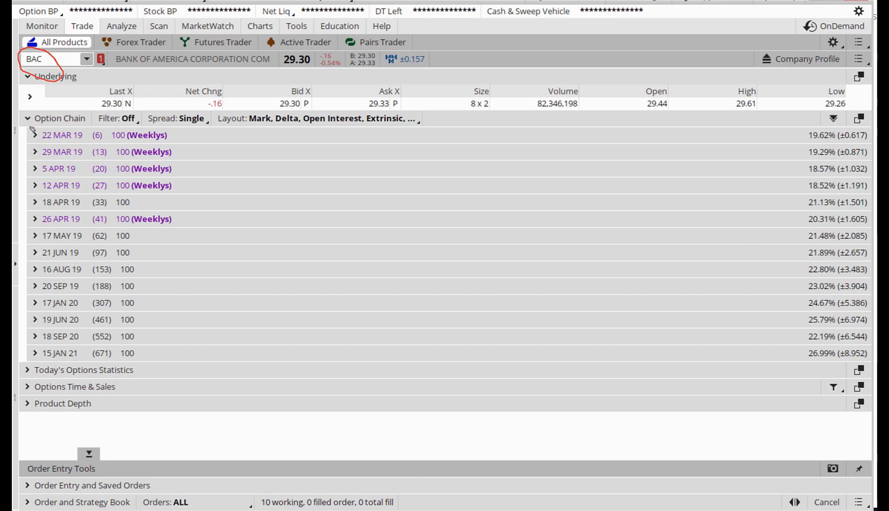
{"action": "left_click_drag", "start_coordinate": [33, 126], "coordinate": [34, 325]}
{"action": "left_click_drag", "start_coordinate": [175, 127], "coordinate": [199, 211]}
{"action": "left_click_drag", "start_coordinate": [207, 257], "coordinate": [161, 328]}
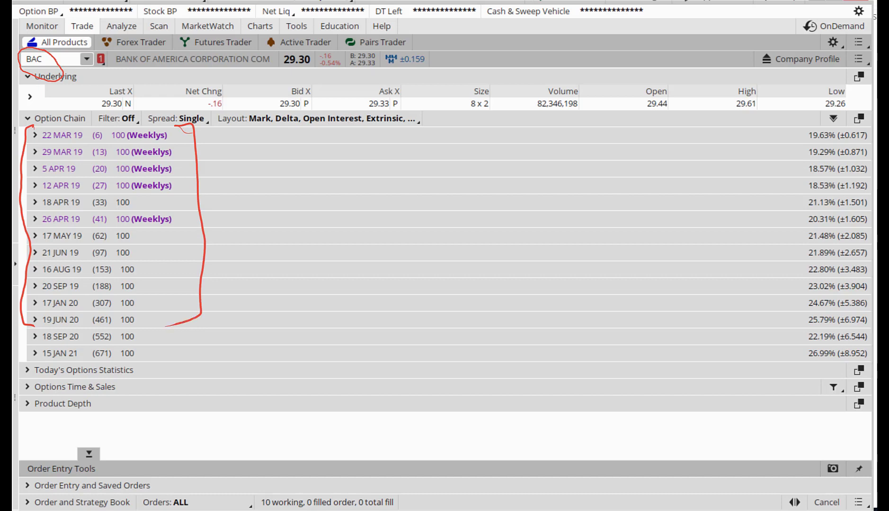
{"action": "key", "text": "Escape"}
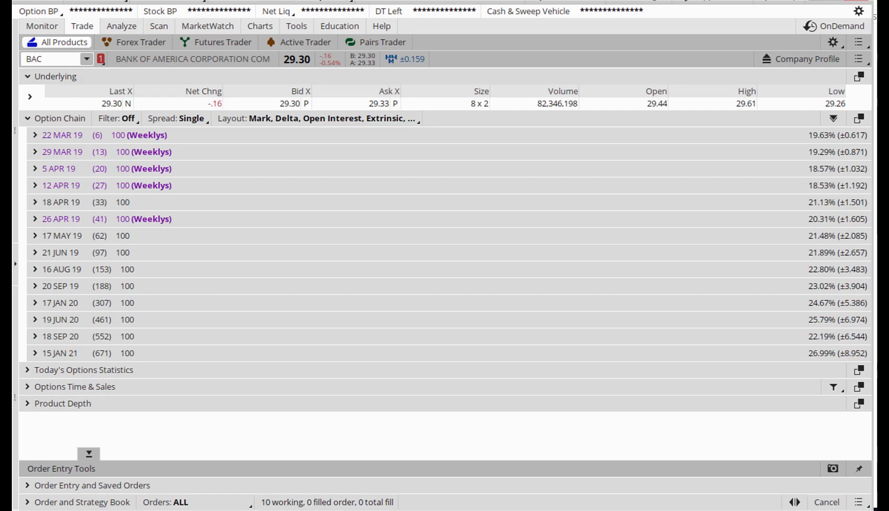
{"action": "left_click_drag", "start_coordinate": [135, 201], "coordinate": [203, 200]}
{"action": "left_click_drag", "start_coordinate": [145, 194], "coordinate": [150, 207]}
{"action": "key", "text": "Escape"}
Expand the 18 APR 19 expiration and scroll through its call and put strikes
{"action": "left_click", "coordinate": [36, 201]}
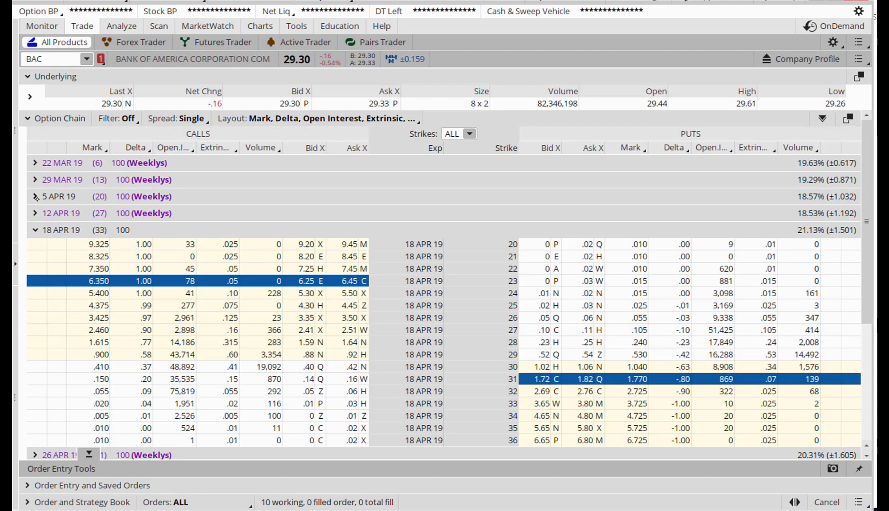
{"action": "scroll", "coordinate": [36, 197], "scroll_direction": "down", "scroll_amount": 3}
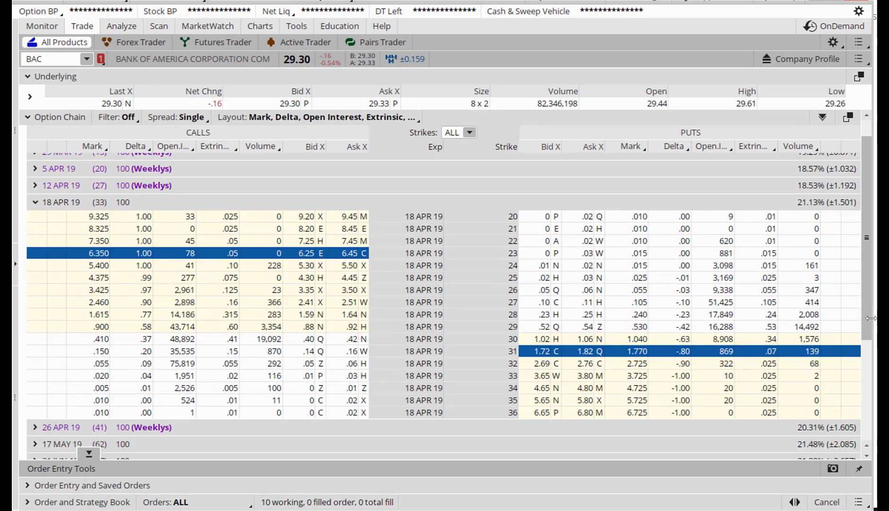
{"action": "scroll", "coordinate": [36, 197], "scroll_direction": "down", "scroll_amount": 2}
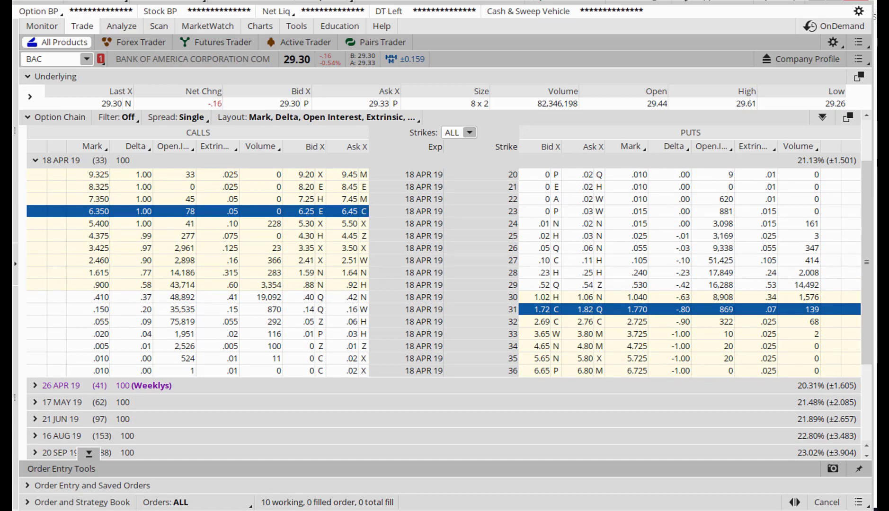
Annotate deep in-the-money calls and '2 legs: sell lower strike, buy higher strike', then erase the notes
{"action": "left_click_drag", "start_coordinate": [75, 126], "coordinate": [338, 325]}
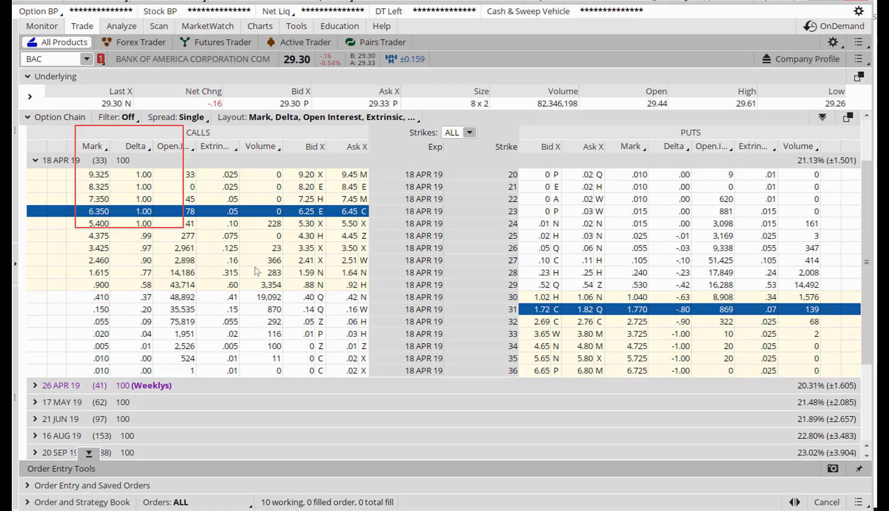
{"action": "left_click_drag", "start_coordinate": [338, 325], "coordinate": [370, 362]}
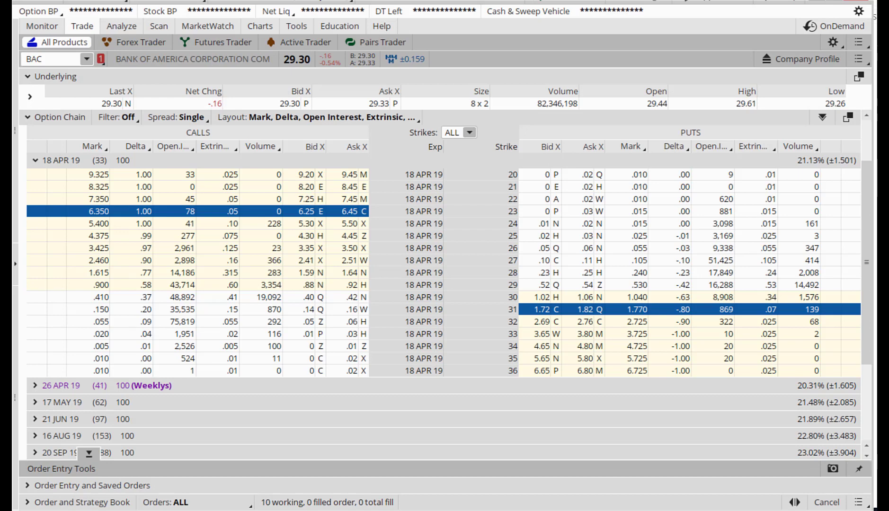
{"action": "mouse_move", "coordinate": [450, 168]}
{"action": "left_mouse_down"}
{"action": "mouse_move", "coordinate": [467, 180]}
{"action": "mouse_move", "coordinate": [492, 150]}
{"action": "mouse_move", "coordinate": [498, 163]}
{"action": "left_mouse_up"}
{"action": "left_click_drag", "start_coordinate": [514, 129], "coordinate": [509, 138]}
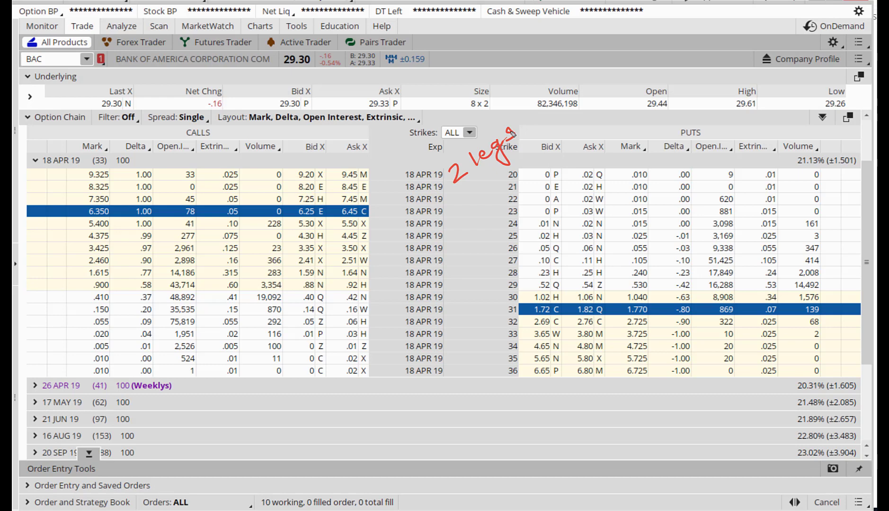
{"action": "mouse_move", "coordinate": [457, 212]}
{"action": "left_mouse_down"}
{"action": "mouse_move", "coordinate": [459, 219]}
{"action": "mouse_move", "coordinate": [482, 195]}
{"action": "mouse_move", "coordinate": [549, 157]}
{"action": "mouse_move", "coordinate": [580, 123]}
{"action": "left_mouse_up"}
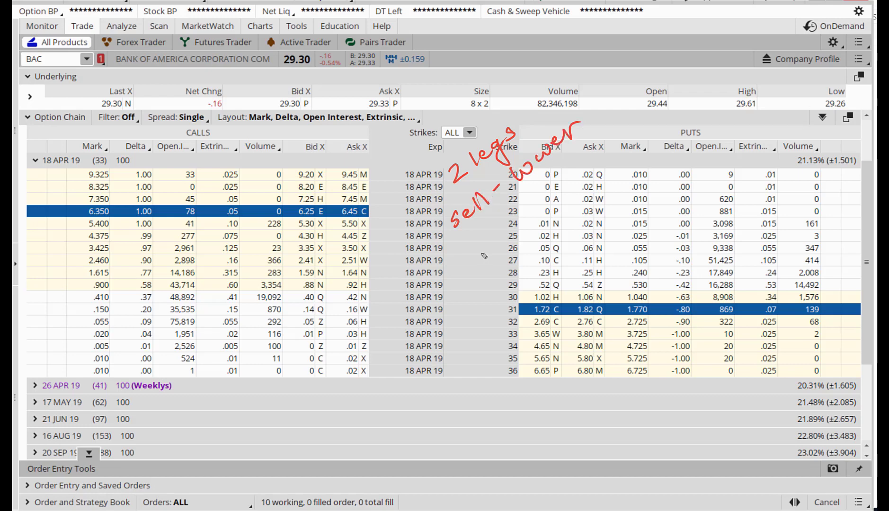
{"action": "mouse_move", "coordinate": [480, 256]}
{"action": "left_mouse_down"}
{"action": "mouse_move", "coordinate": [542, 205]}
{"action": "mouse_move", "coordinate": [545, 191]}
{"action": "mouse_move", "coordinate": [558, 188]}
{"action": "mouse_move", "coordinate": [570, 199]}
{"action": "mouse_move", "coordinate": [610, 145]}
{"action": "left_mouse_up"}
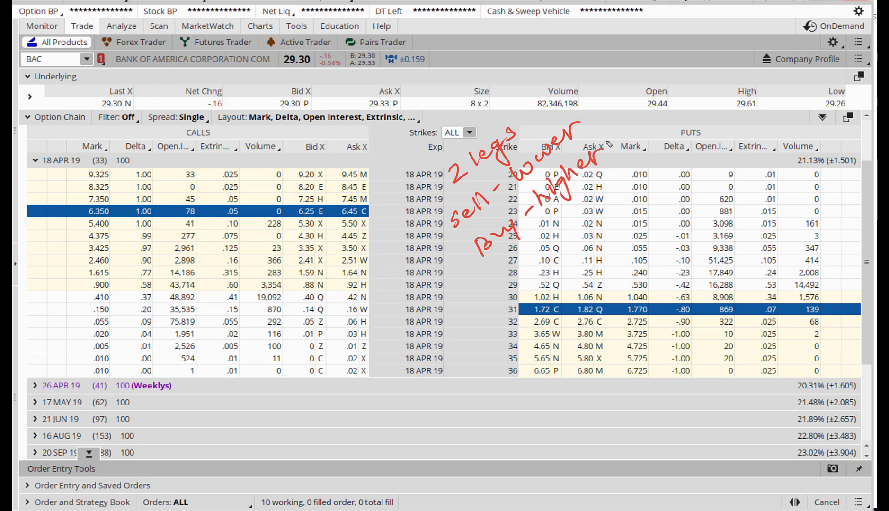
{"action": "key", "text": "Escape"}
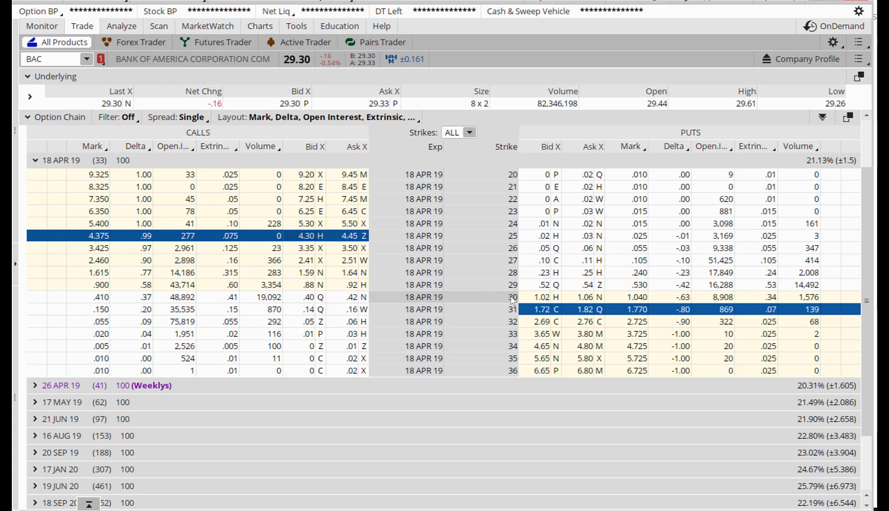
Sell one 18 APR 19 30-strike call at the 0.40 bid
{"action": "left_click", "coordinate": [310, 297]}
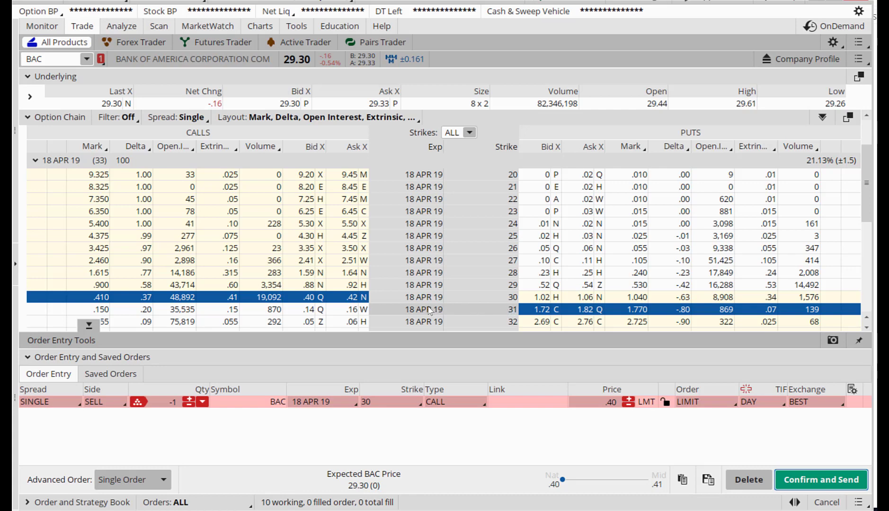
Buy the 31-strike call to make a 30/31 vertical at 0.26 credit
{"action": "left_click", "coordinate": [354, 311], "text": "ctrl"}
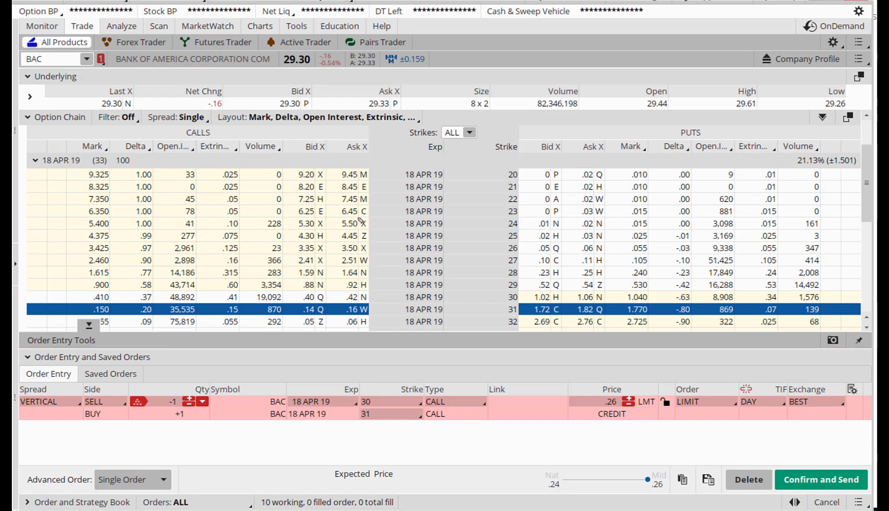
{"action": "left_click_drag", "start_coordinate": [27, 419], "coordinate": [78, 403]}
{"action": "left_click_drag", "start_coordinate": [88, 427], "coordinate": [105, 424]}
{"action": "left_click_drag", "start_coordinate": [143, 425], "coordinate": [161, 421]}
{"action": "mouse_move", "coordinate": [241, 420]}
{"action": "left_mouse_down"}
{"action": "mouse_move", "coordinate": [245, 431]}
{"action": "mouse_move", "coordinate": [259, 414]}
{"action": "left_mouse_up"}
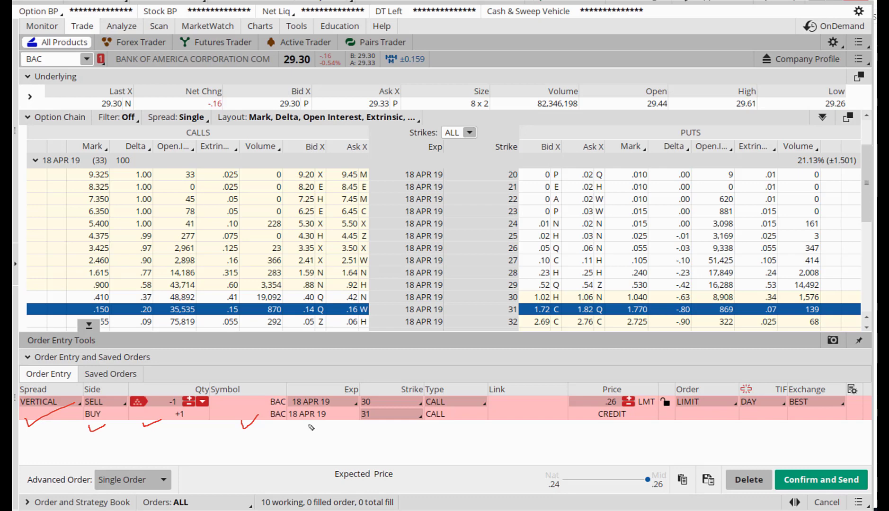
{"action": "left_click_drag", "start_coordinate": [300, 423], "coordinate": [328, 415]}
{"action": "mouse_move", "coordinate": [401, 380]}
{"action": "left_mouse_down"}
{"action": "mouse_move", "coordinate": [418, 399]}
{"action": "mouse_move", "coordinate": [160, 372]}
{"action": "mouse_move", "coordinate": [122, 394]}
{"action": "mouse_move", "coordinate": [289, 454]}
{"action": "mouse_move", "coordinate": [392, 422]}
{"action": "left_mouse_up"}
{"action": "left_click", "coordinate": [374, 431]}
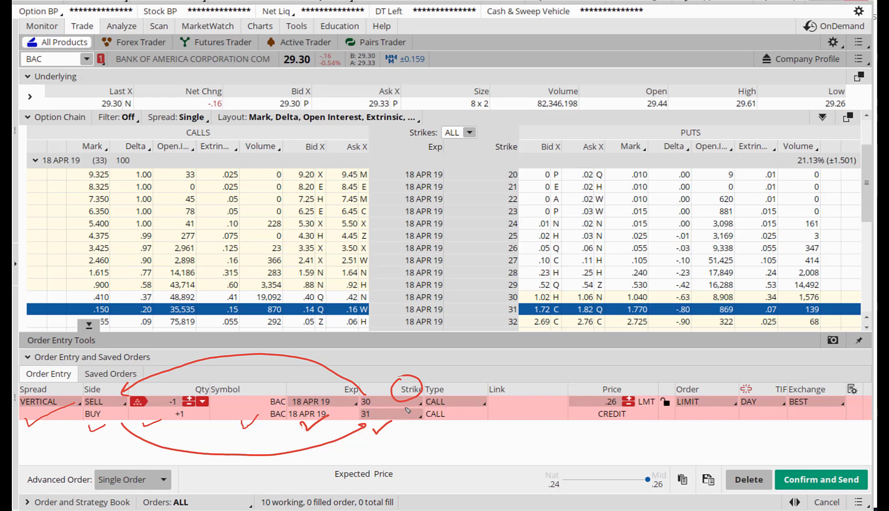
{"action": "mouse_move", "coordinate": [603, 366]}
{"action": "left_mouse_down"}
{"action": "mouse_move", "coordinate": [607, 380]}
{"action": "mouse_move", "coordinate": [611, 372]}
{"action": "left_mouse_up"}
{"action": "mouse_move", "coordinate": [631, 392]}
{"action": "left_mouse_down"}
{"action": "mouse_move", "coordinate": [631, 373]}
{"action": "mouse_move", "coordinate": [632, 392]}
{"action": "mouse_move", "coordinate": [638, 385]}
{"action": "mouse_move", "coordinate": [630, 422]}
{"action": "mouse_move", "coordinate": [662, 421]}
{"action": "left_mouse_up"}
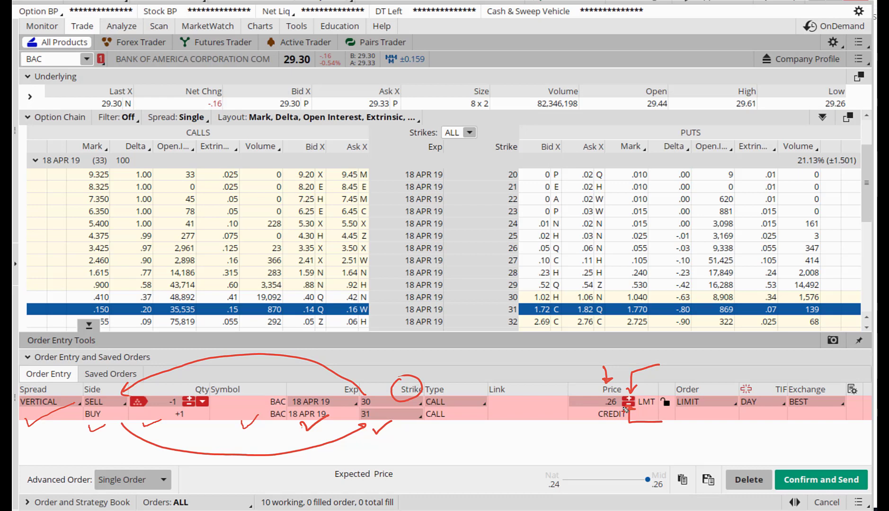
{"action": "mouse_move", "coordinate": [685, 381]}
{"action": "left_mouse_down"}
{"action": "mouse_move", "coordinate": [676, 396]}
{"action": "mouse_move", "coordinate": [689, 415]}
{"action": "mouse_move", "coordinate": [722, 385]}
{"action": "mouse_move", "coordinate": [670, 387]}
{"action": "left_mouse_up"}
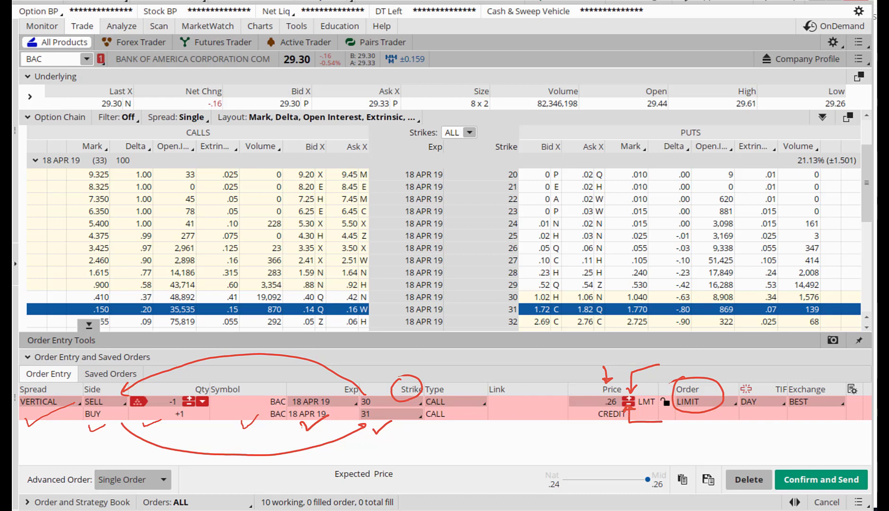
{"action": "mouse_move", "coordinate": [699, 434]}
{"action": "left_mouse_down"}
{"action": "mouse_move", "coordinate": [700, 406]}
{"action": "mouse_move", "coordinate": [707, 411]}
{"action": "left_mouse_up"}
{"action": "left_click_drag", "start_coordinate": [753, 391], "coordinate": [750, 396]}
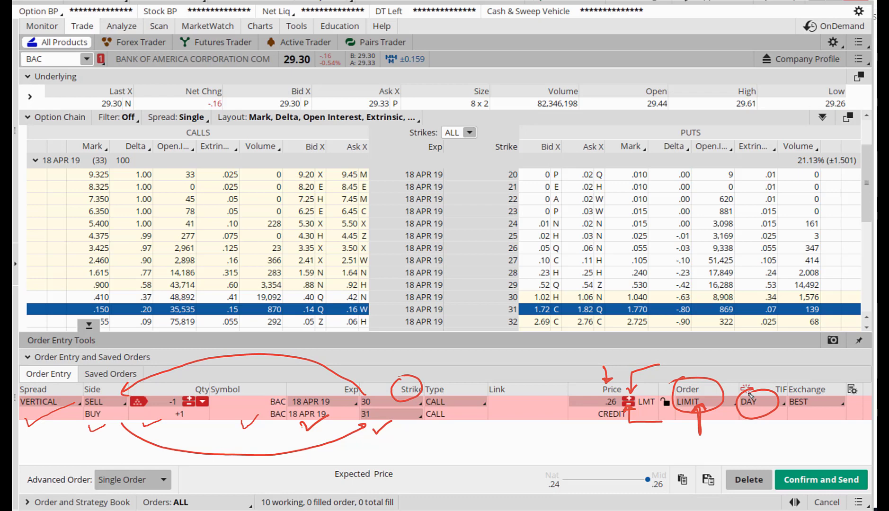
{"action": "mouse_move", "coordinate": [797, 397]}
{"action": "left_mouse_down"}
{"action": "mouse_move", "coordinate": [842, 407]}
{"action": "mouse_move", "coordinate": [791, 399]}
{"action": "left_mouse_up"}
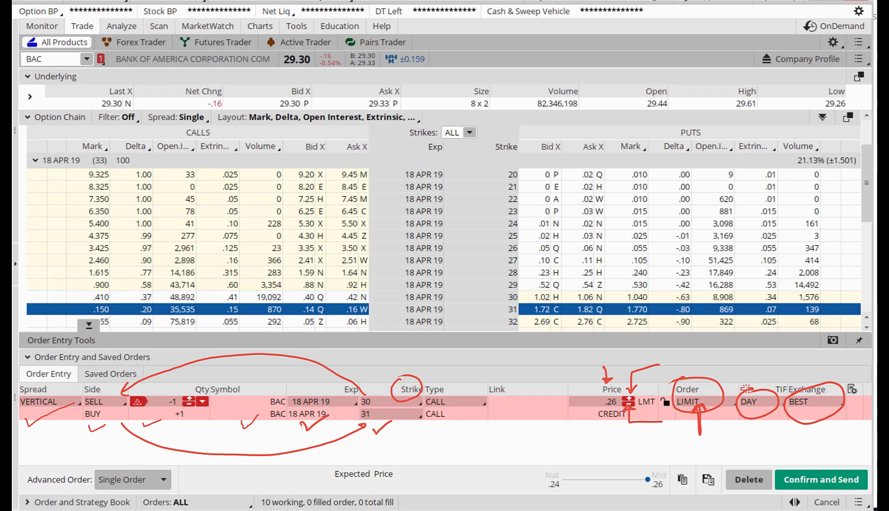
{"action": "key", "text": "Escape"}
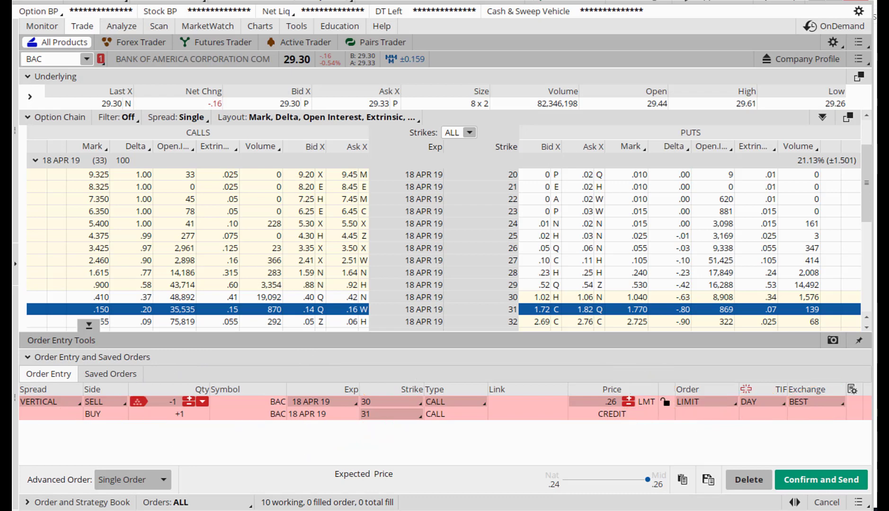
{"action": "left_click", "coordinate": [842, 403]}
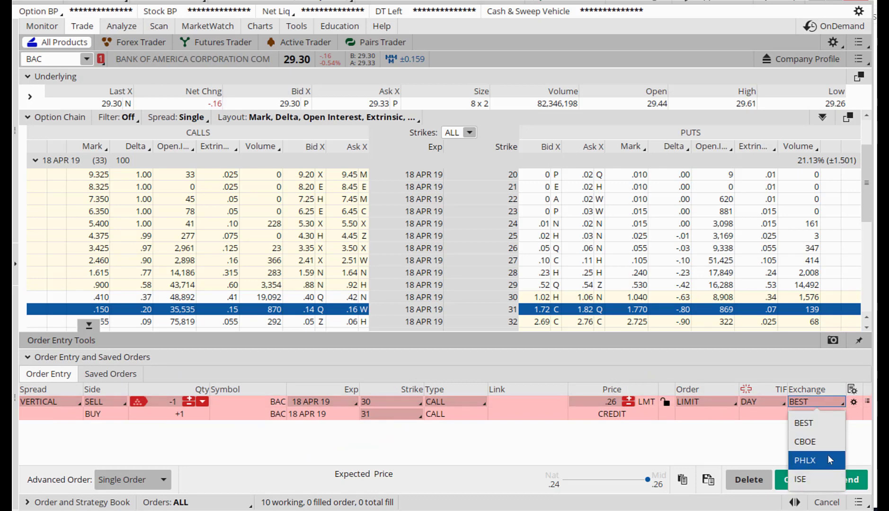
{"action": "left_click", "coordinate": [842, 406]}
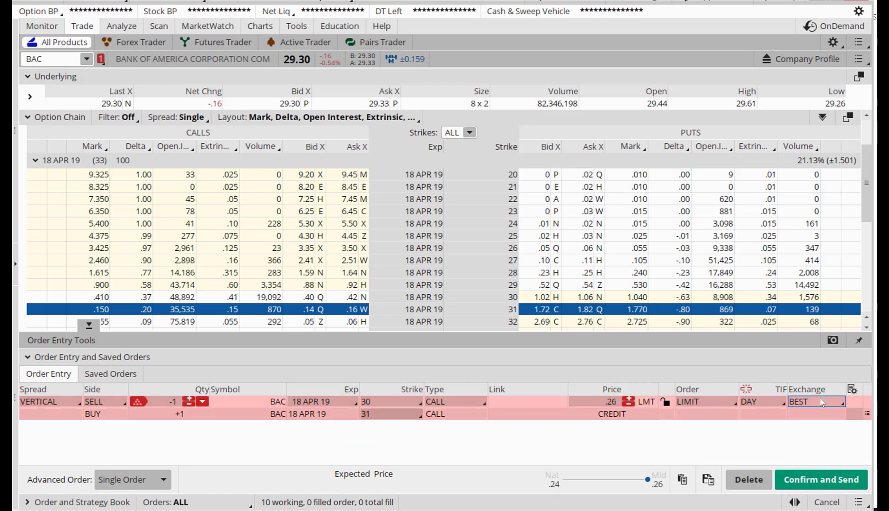